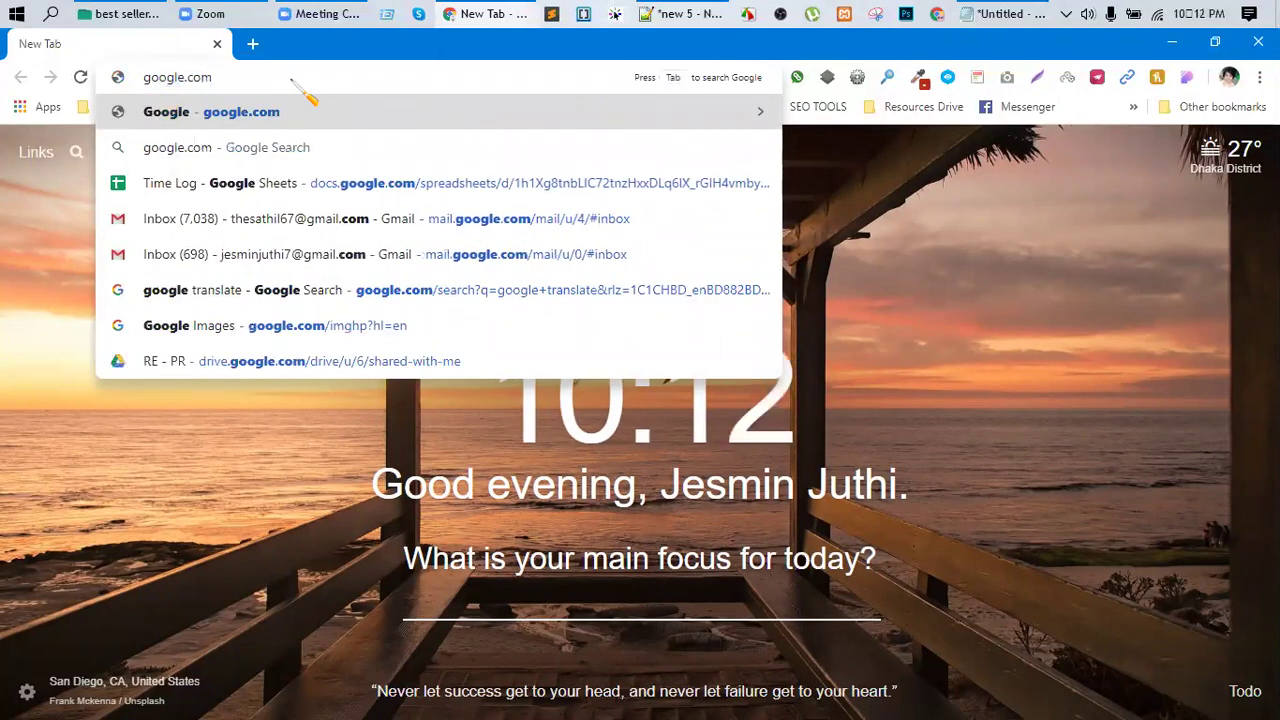
Check the typed google.com address in the address bar and load the Google homepage
drag(185, 86, 160, 85)
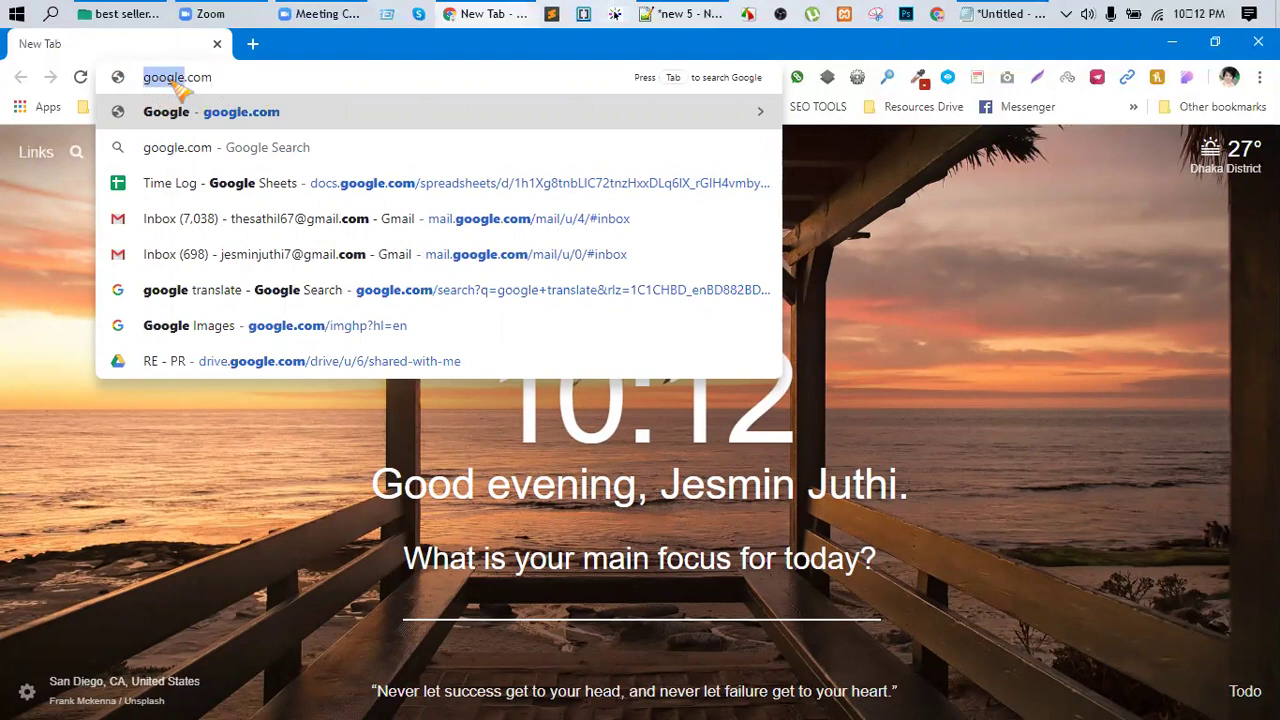
drag(223, 78, 191, 89)
key(End)
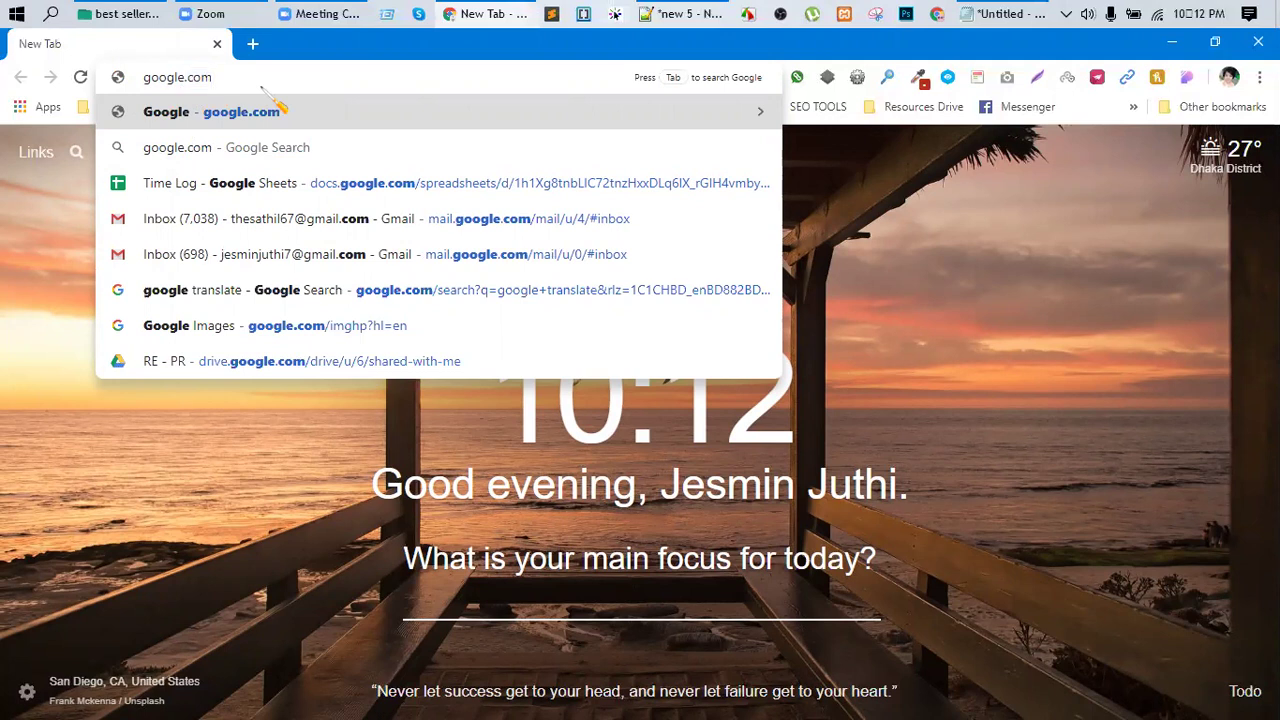
key(Return)
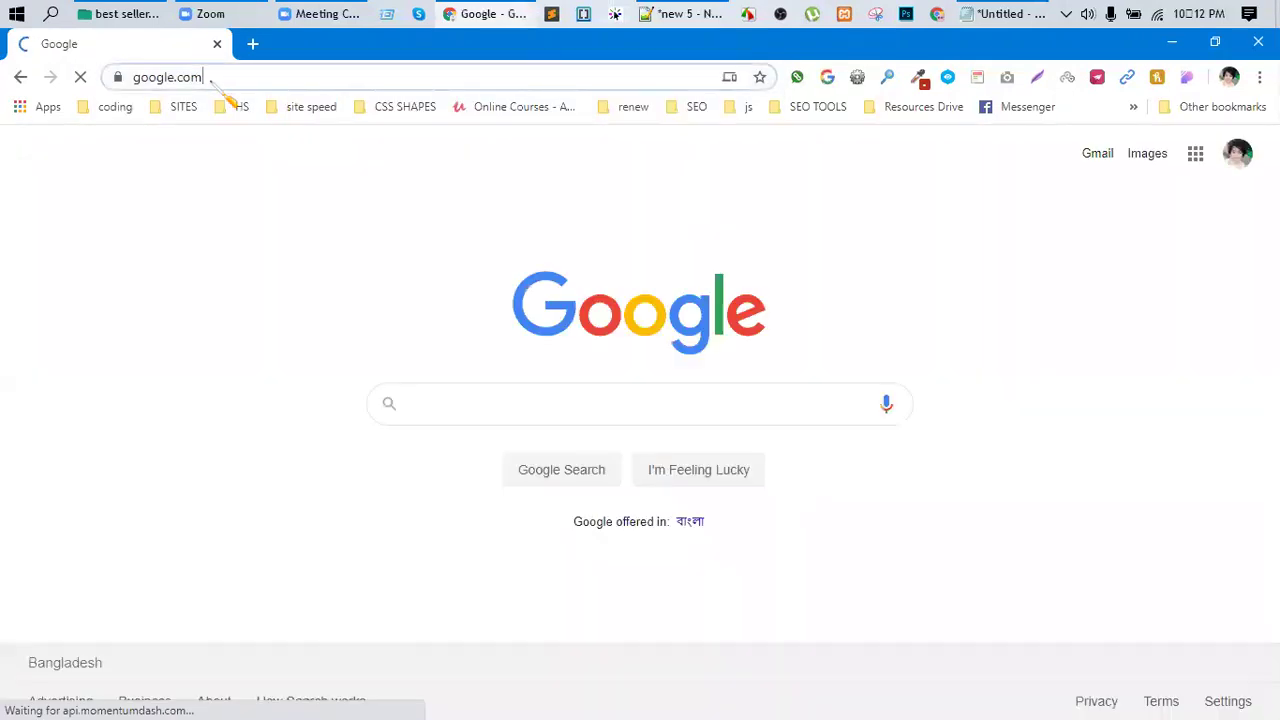
drag(229, 80, 194, 95)
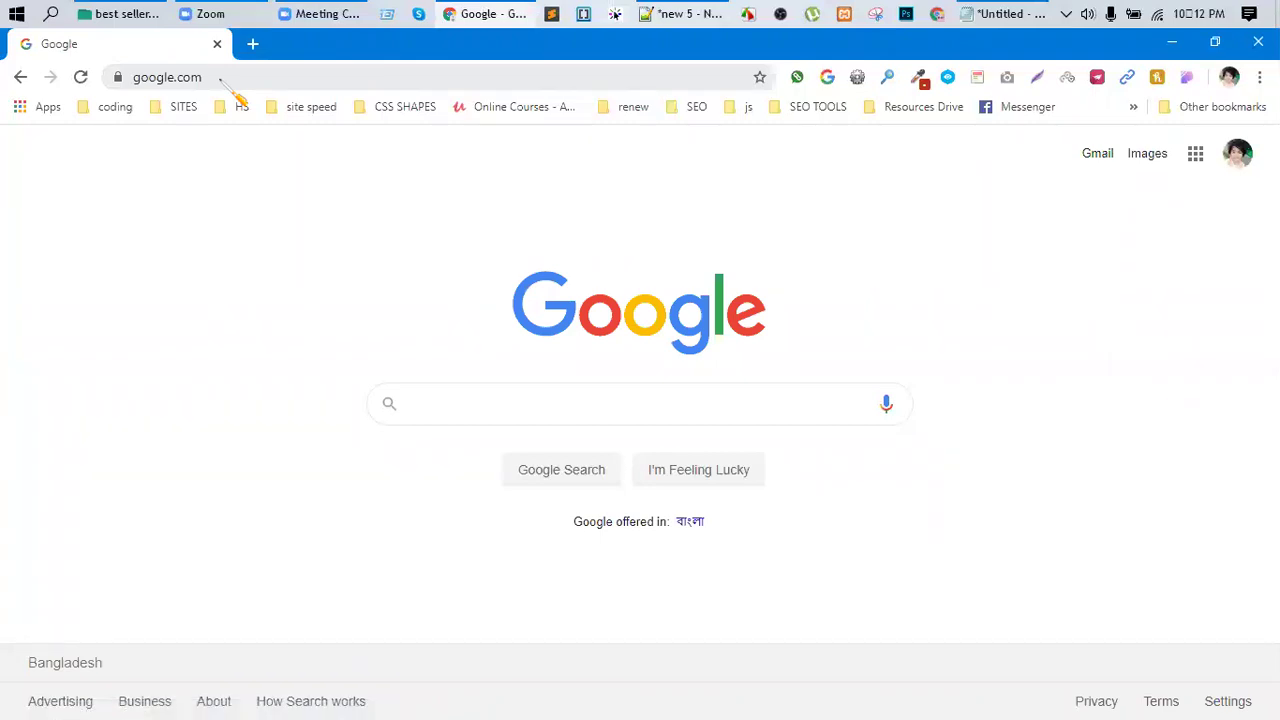
click(230, 86)
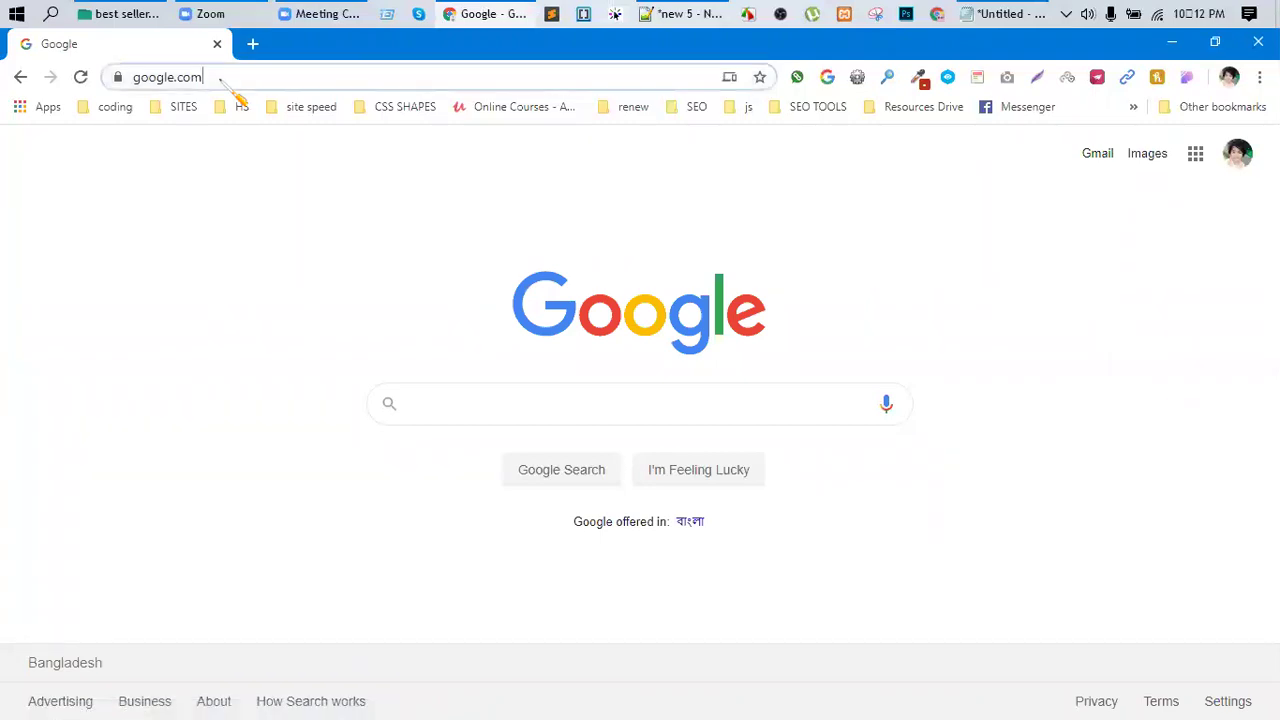
click(266, 234)
double_click(190, 87)
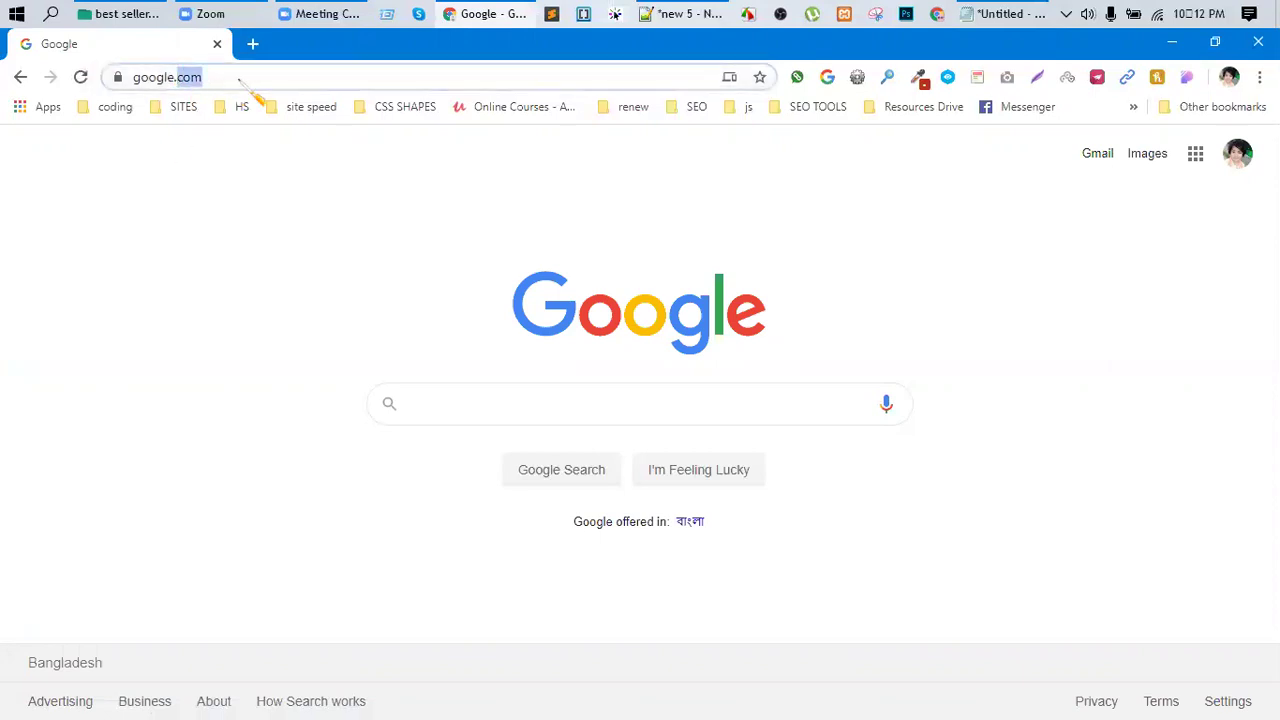
click(323, 277)
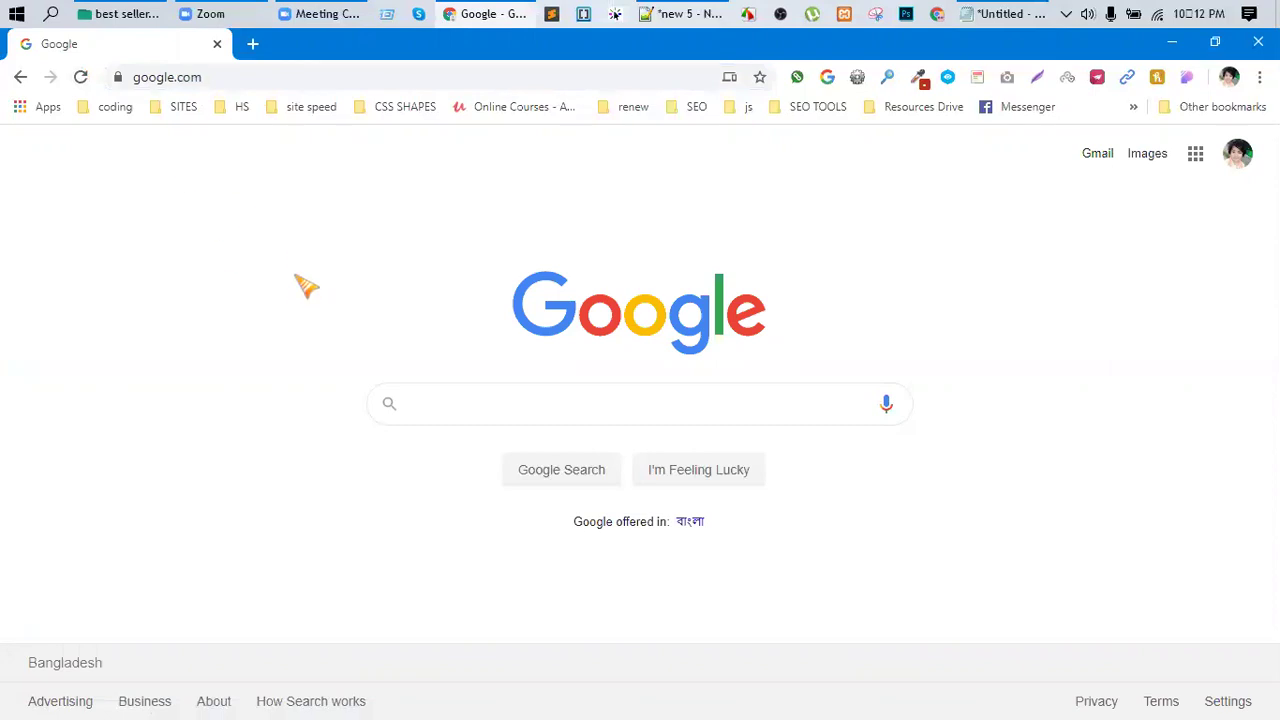
double_click(190, 80)
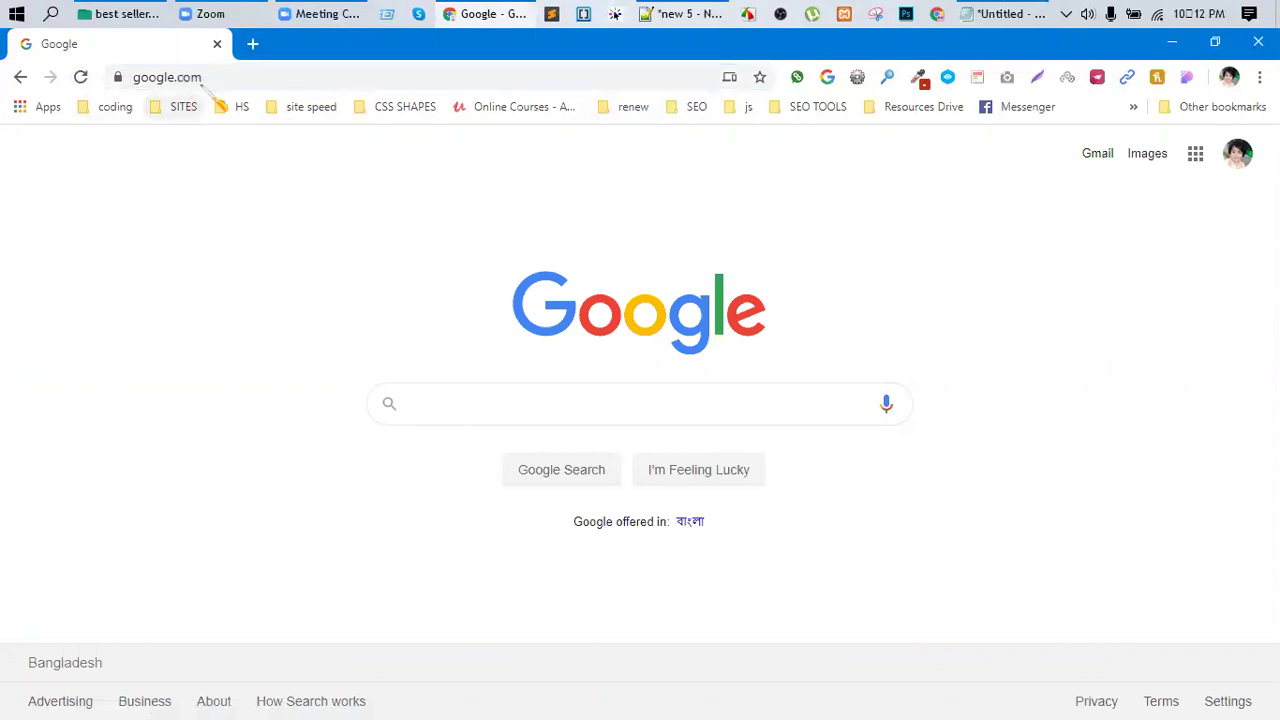
drag(204, 77, 184, 78)
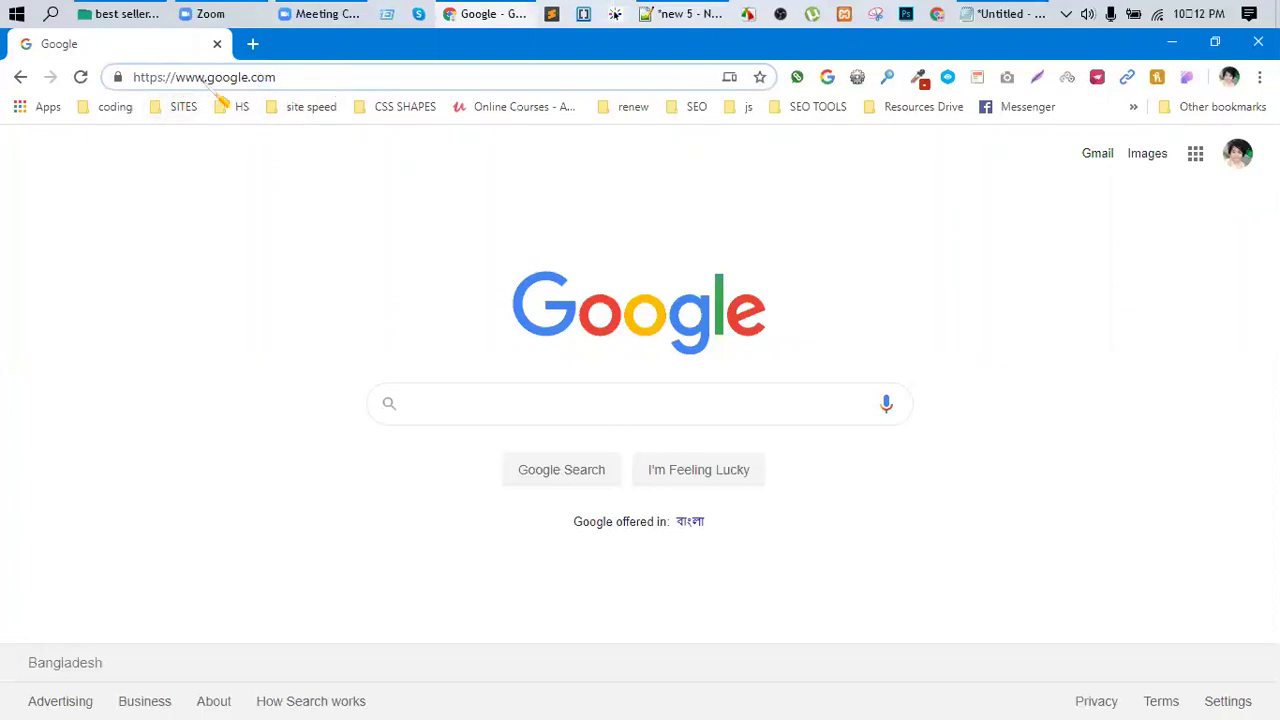
drag(205, 77, 295, 85)
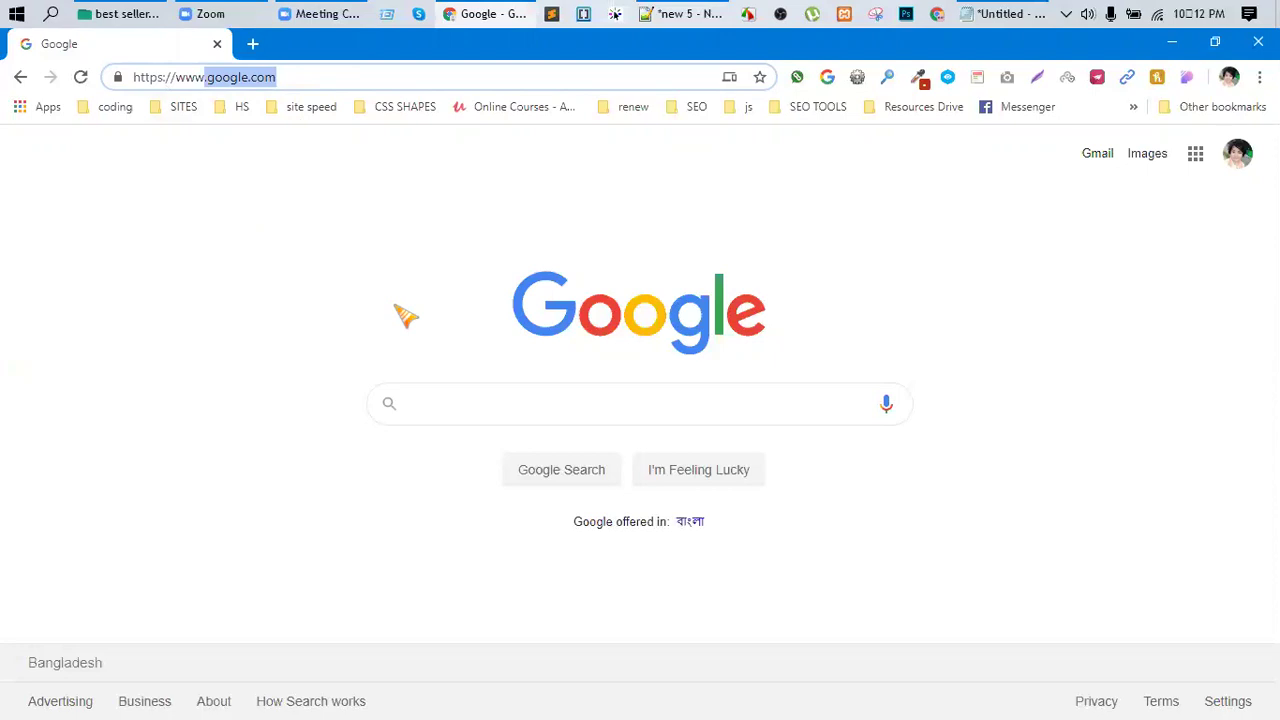
click(385, 300)
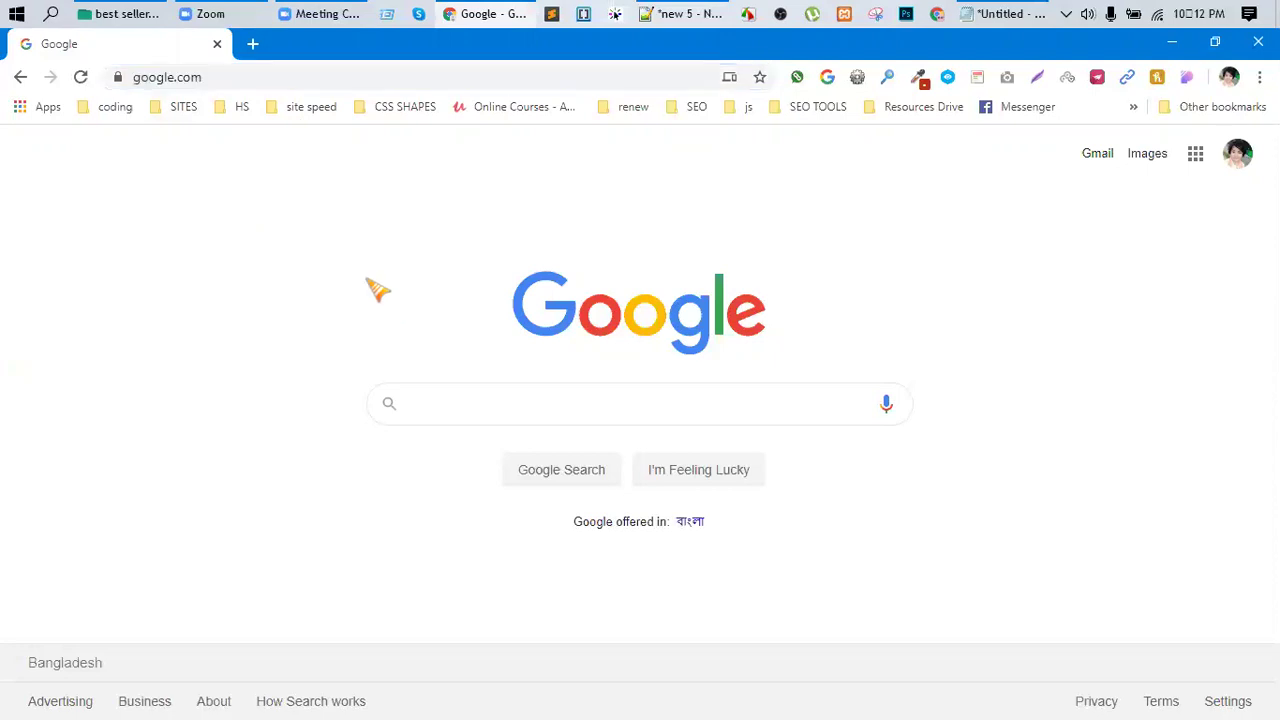
drag(225, 88, 137, 87)
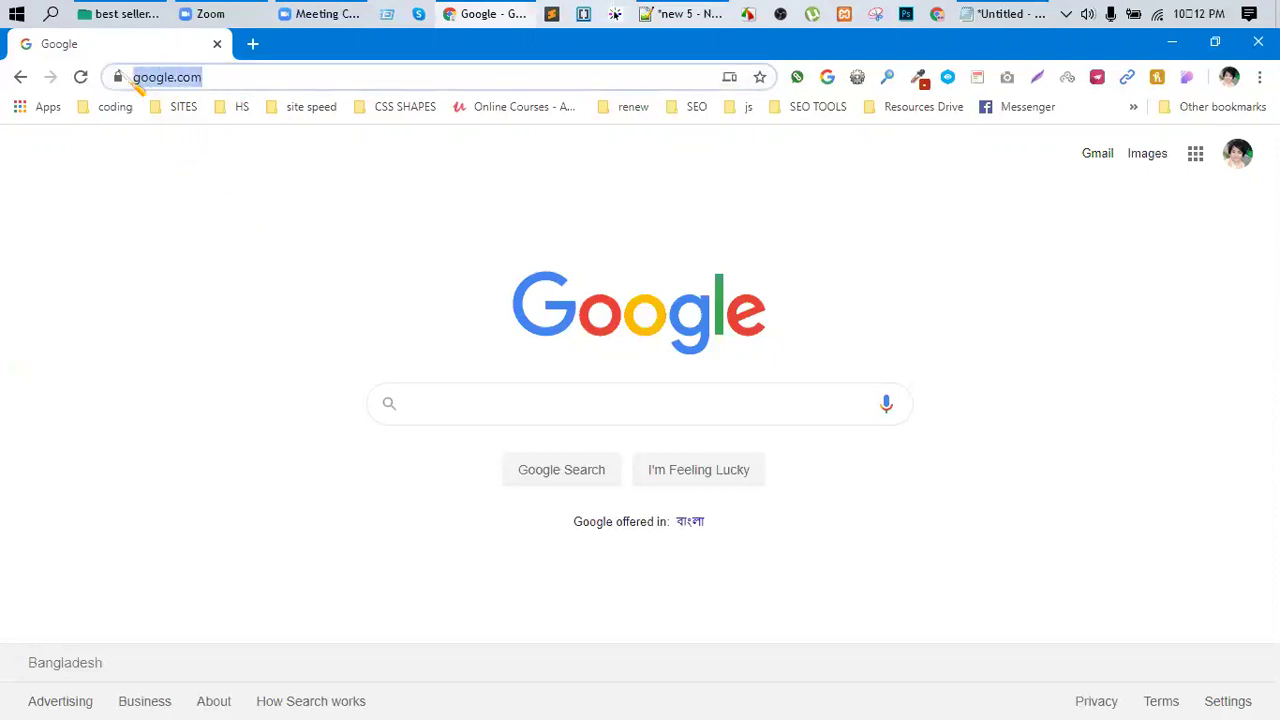
click(213, 207)
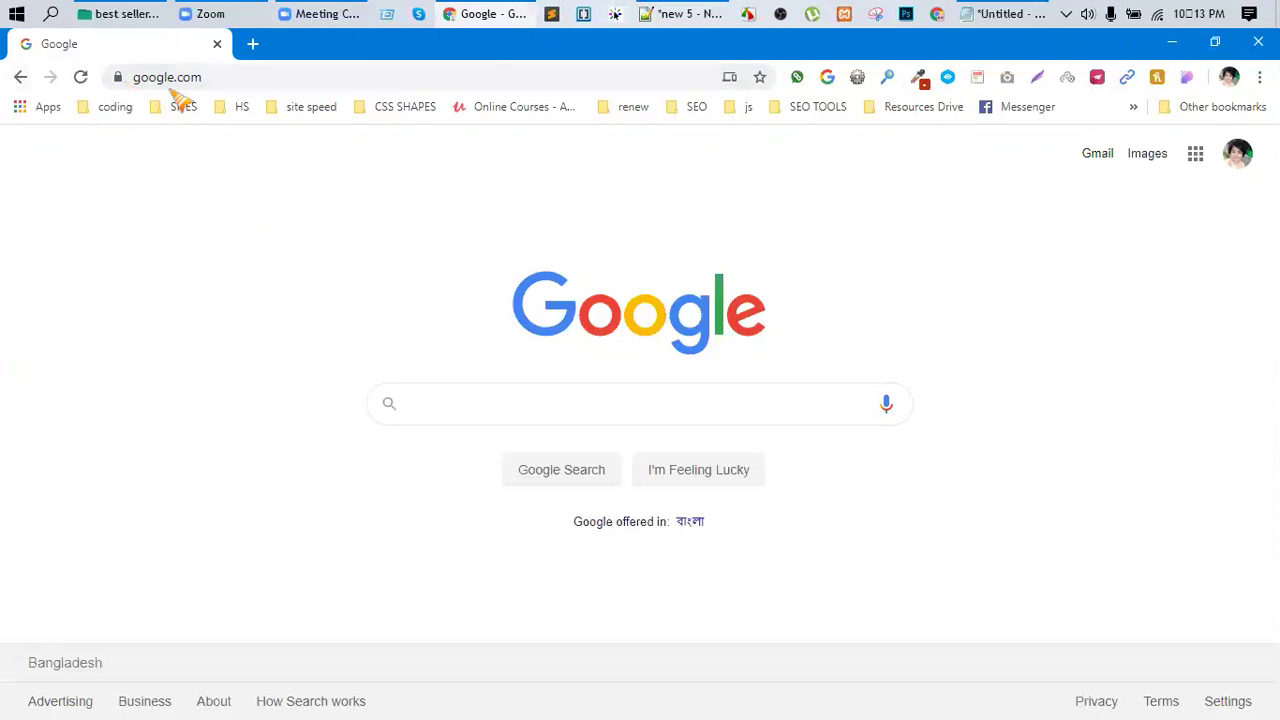
click(200, 77)
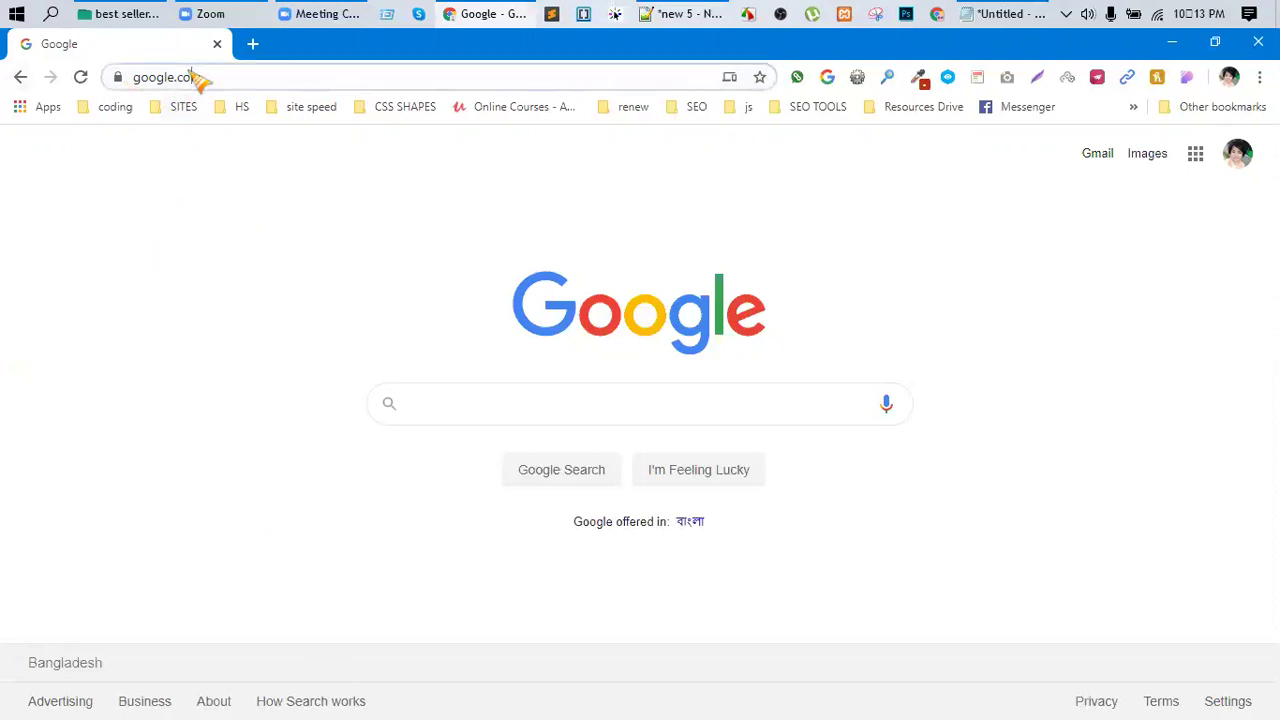
click(241, 79)
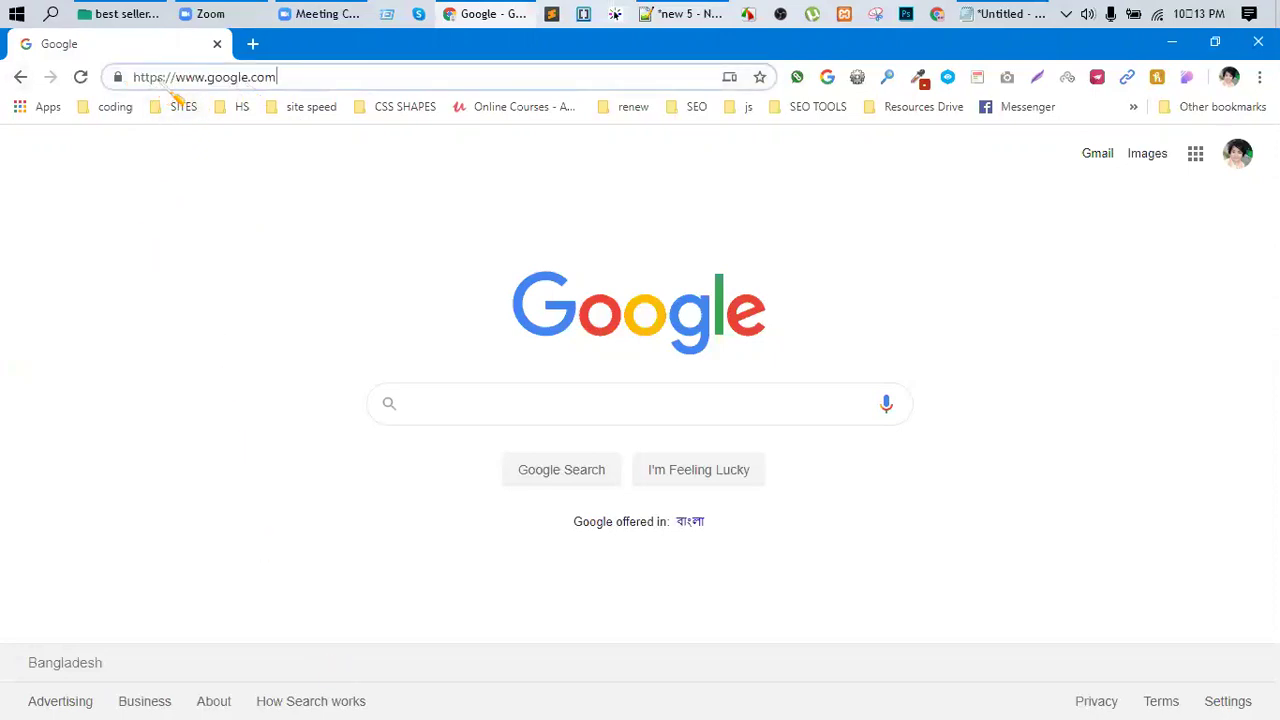
double_click(218, 84)
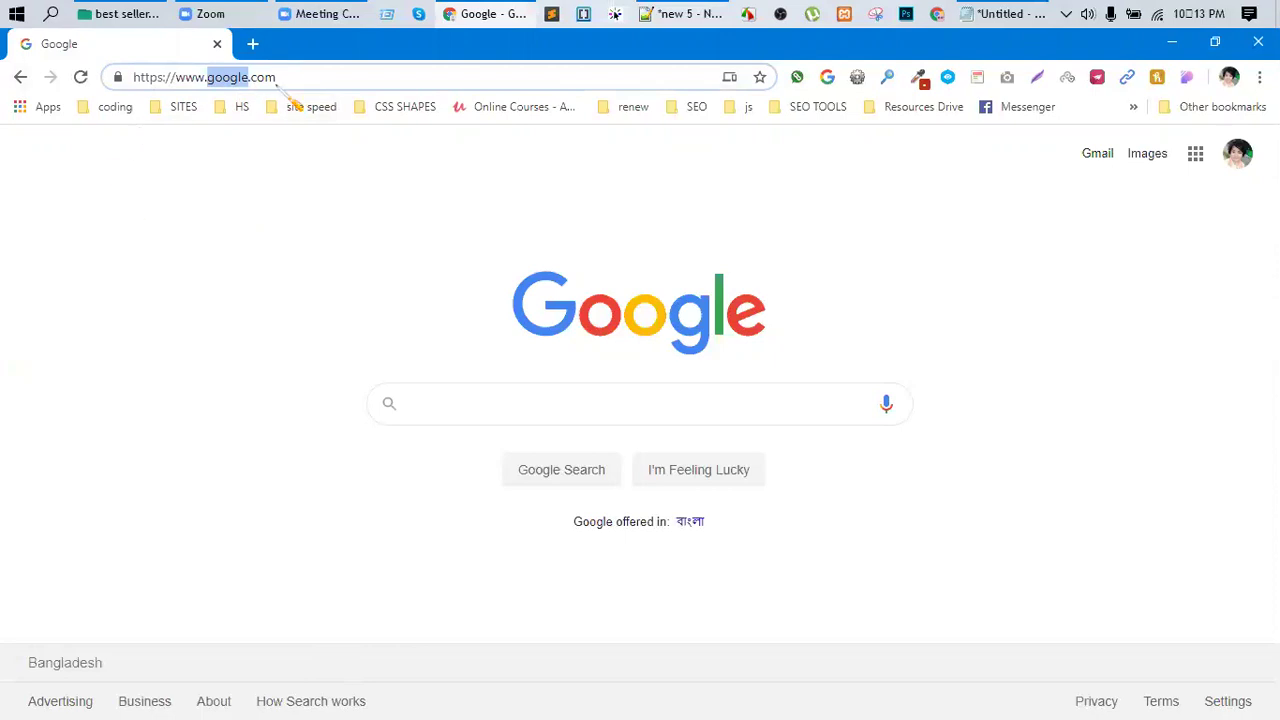
click(296, 80)
drag(291, 78, 107, 78)
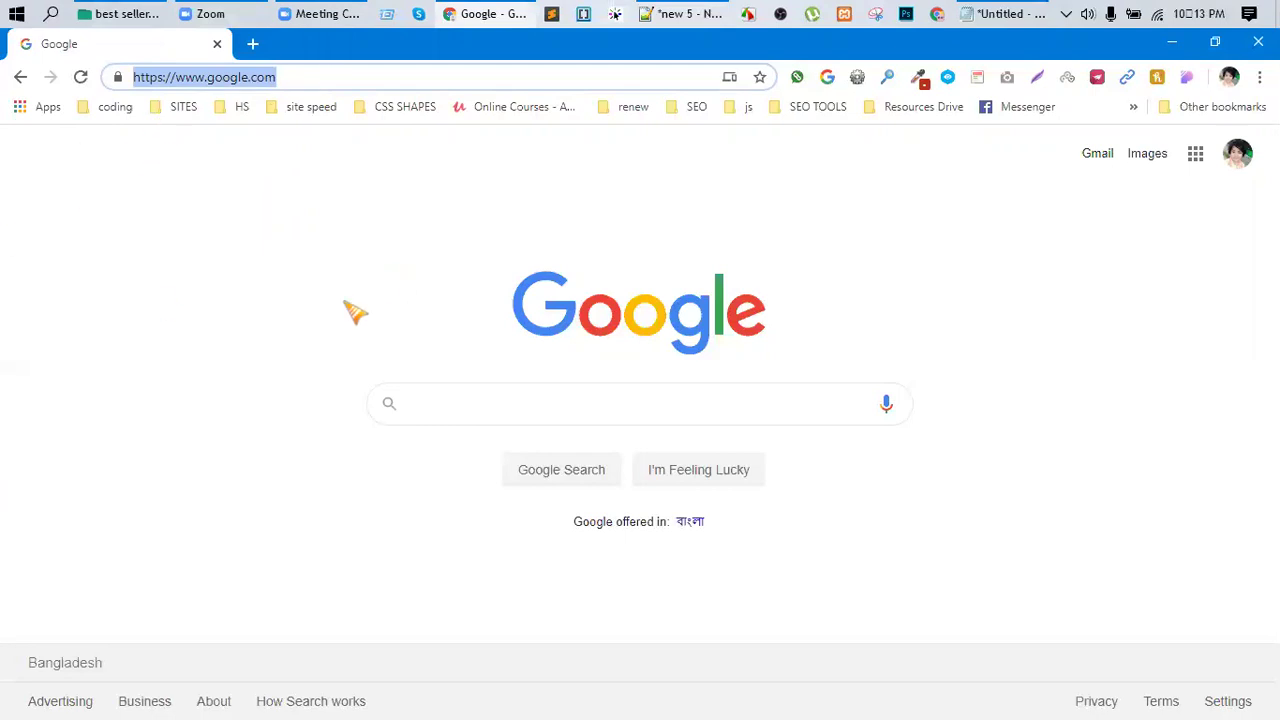
In a new tab, enter daraz.com.bd, correcting typos, and load the Daraz homepage
click(252, 44)
text(dra)
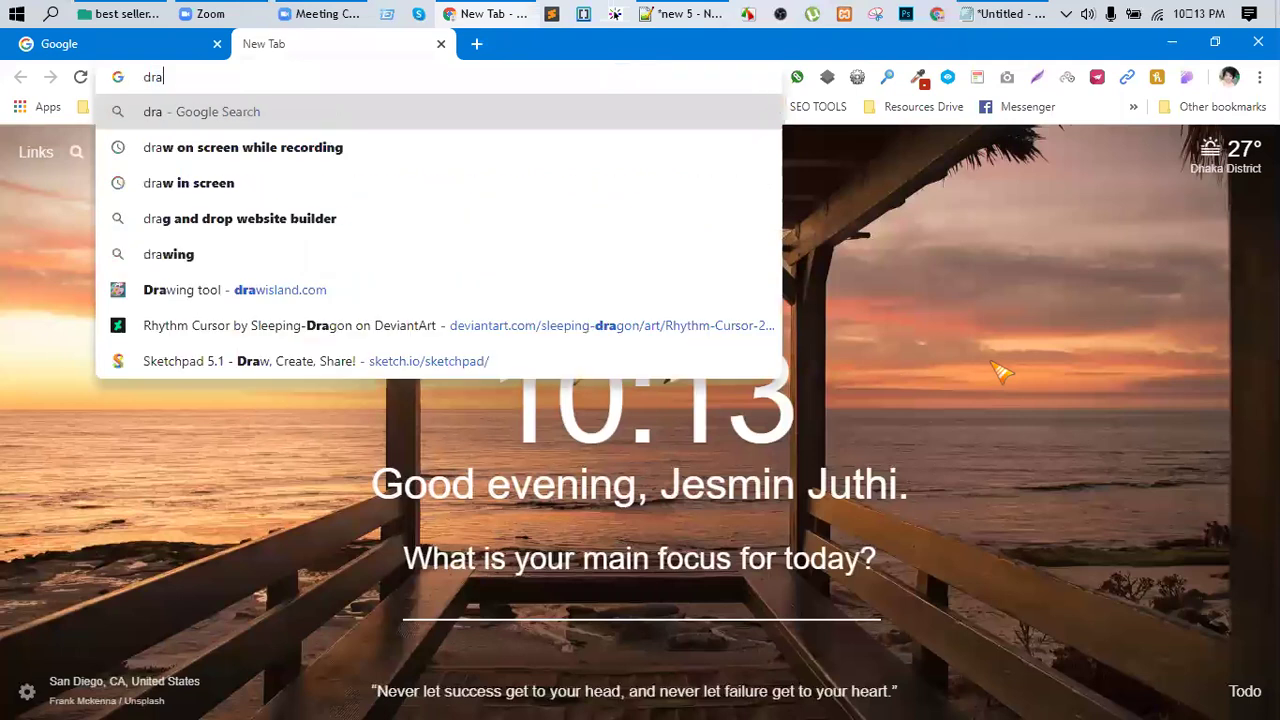
key(BackSpace)
key(BackSpace)
text(araz)
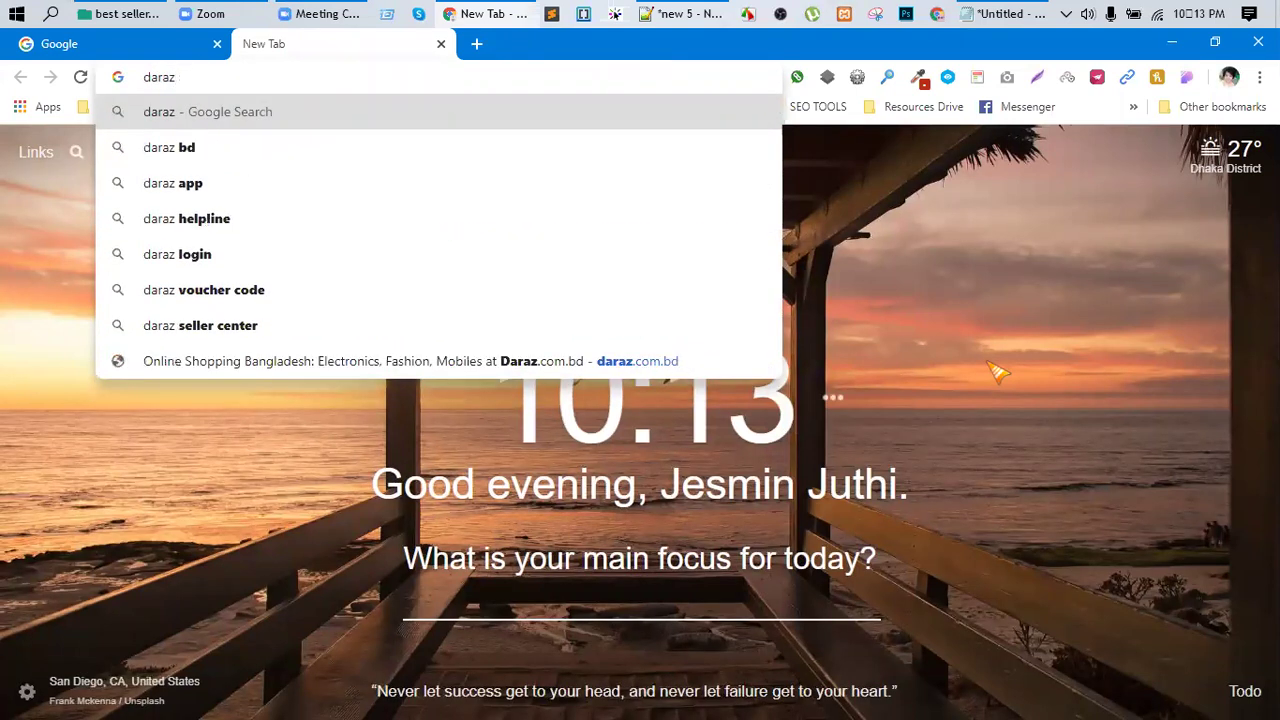
text(.)
key(BackSpace)
text(b)
key(BackSpace)
text(.com)
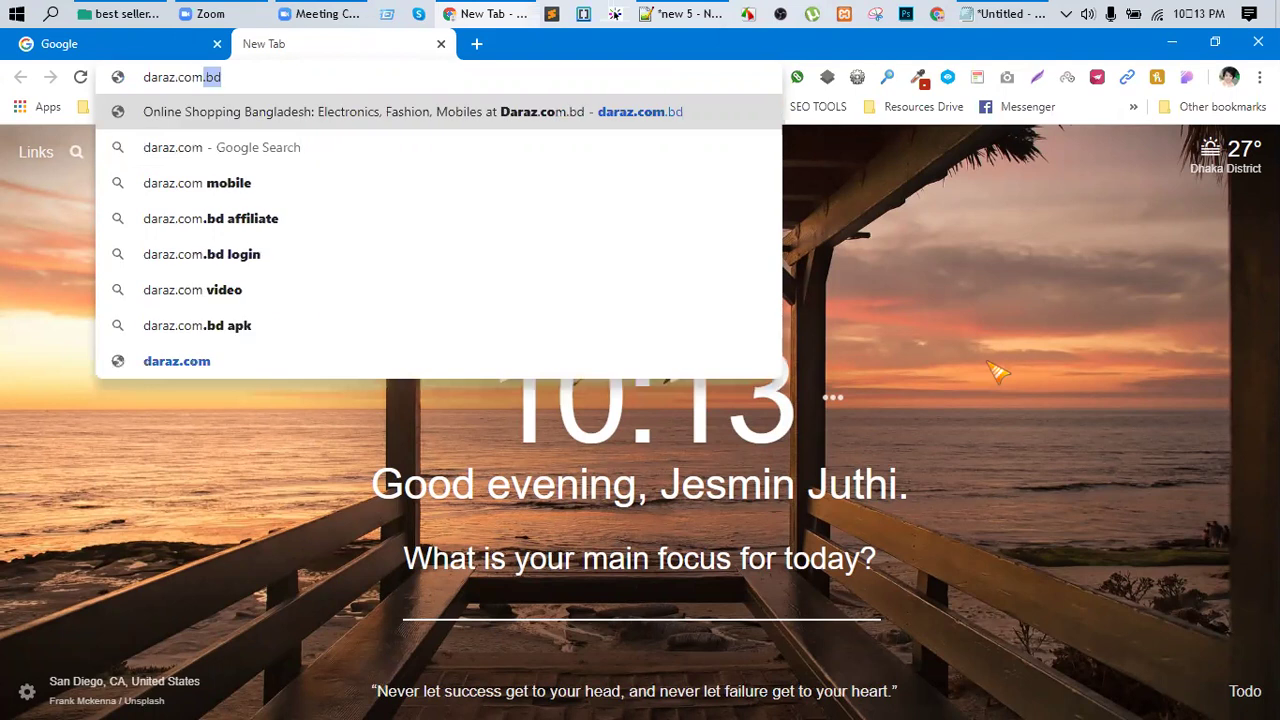
text(.bd)
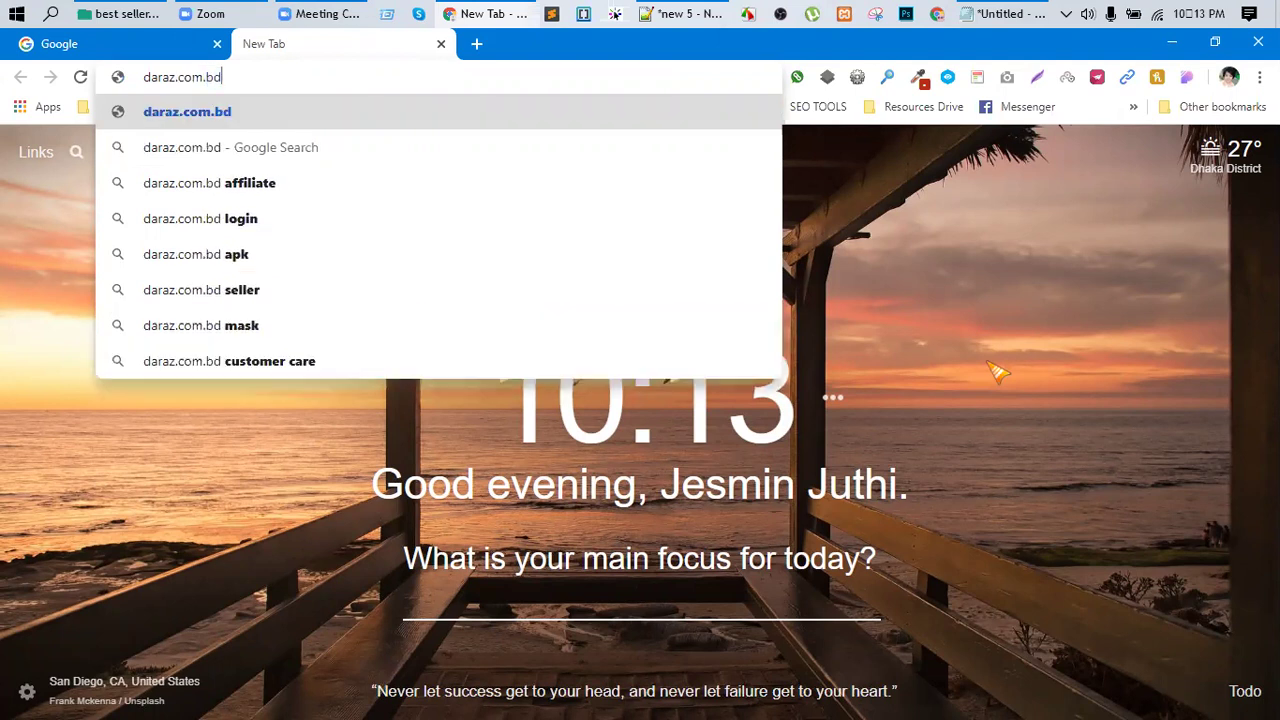
key(Return)
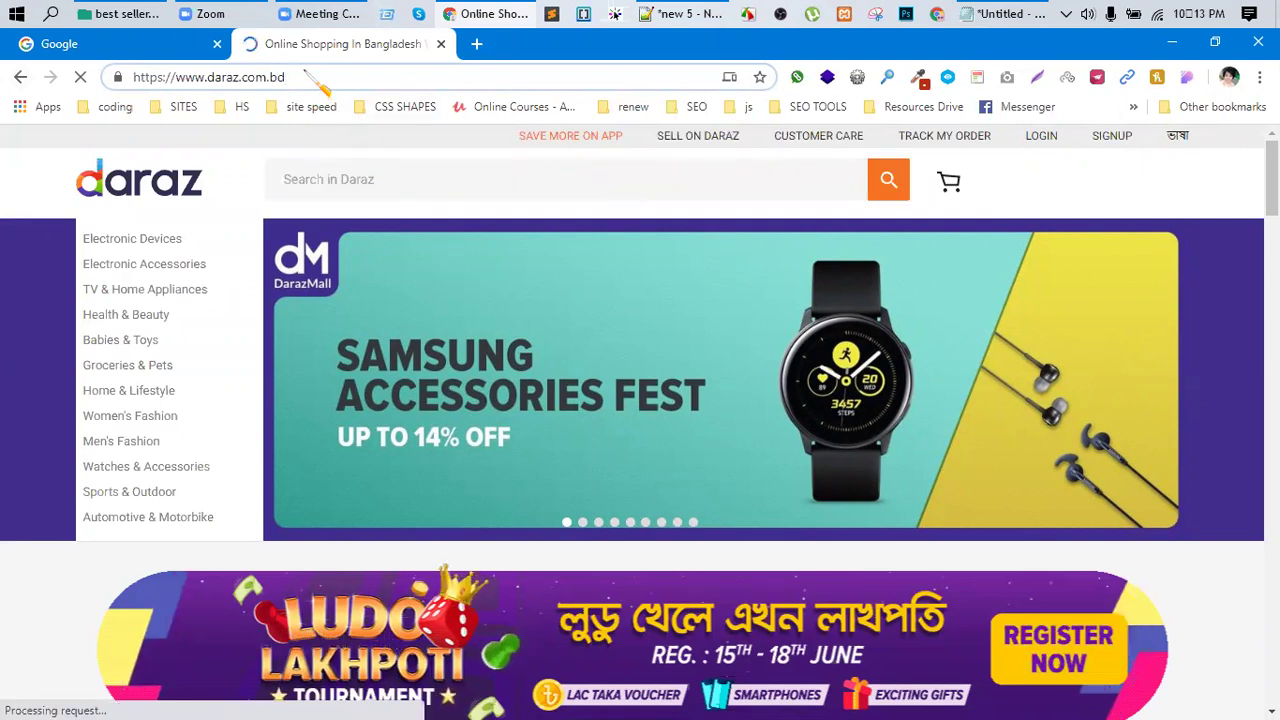
drag(288, 77, 186, 104)
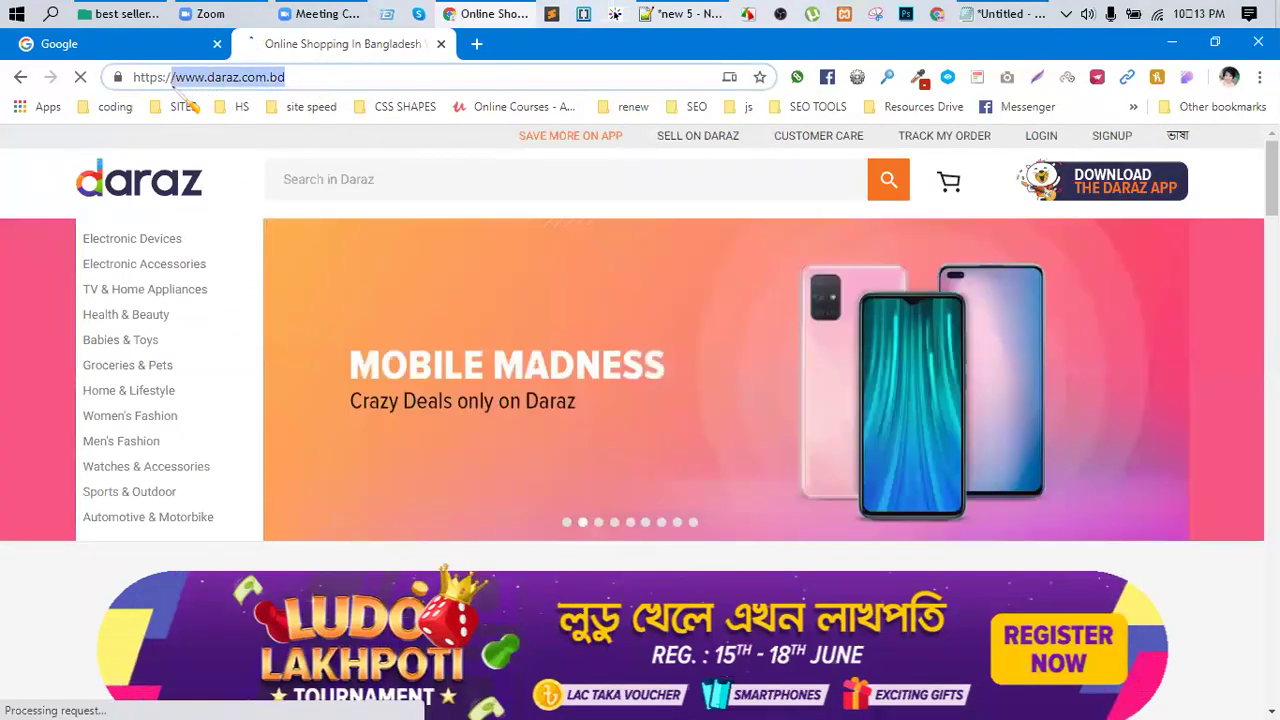
click(286, 82)
key(Return)
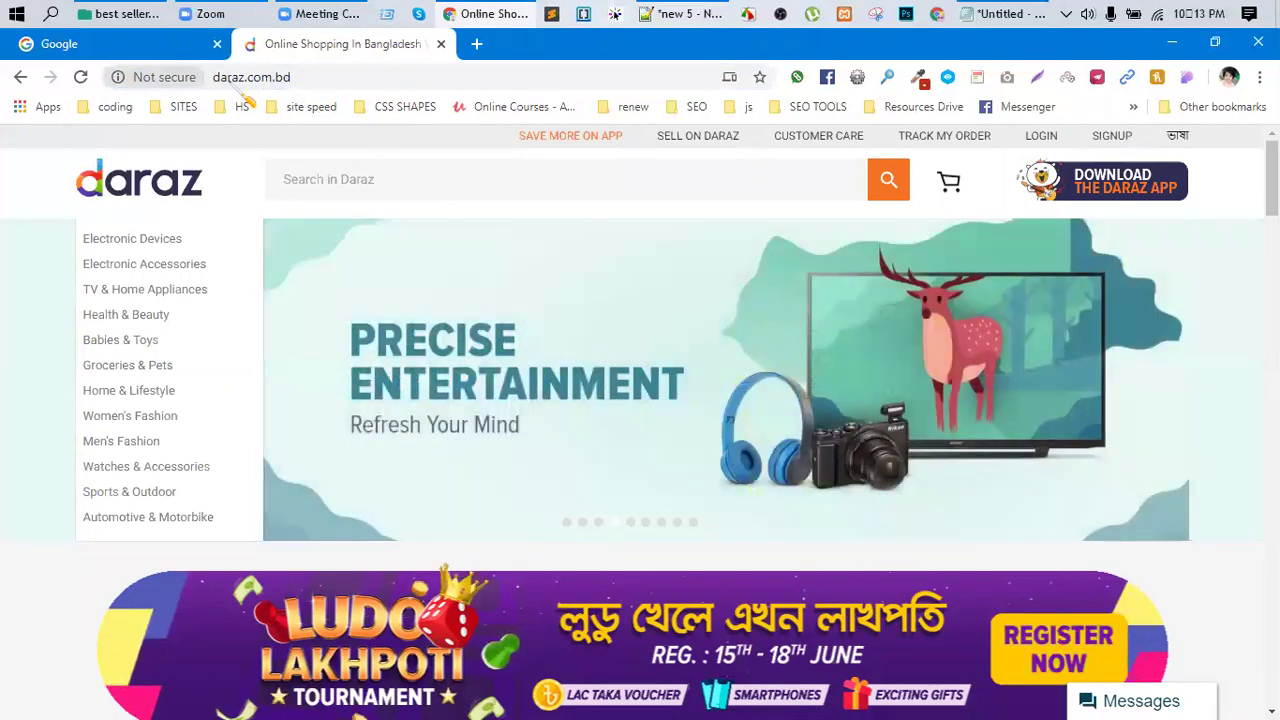
double_click(283, 77)
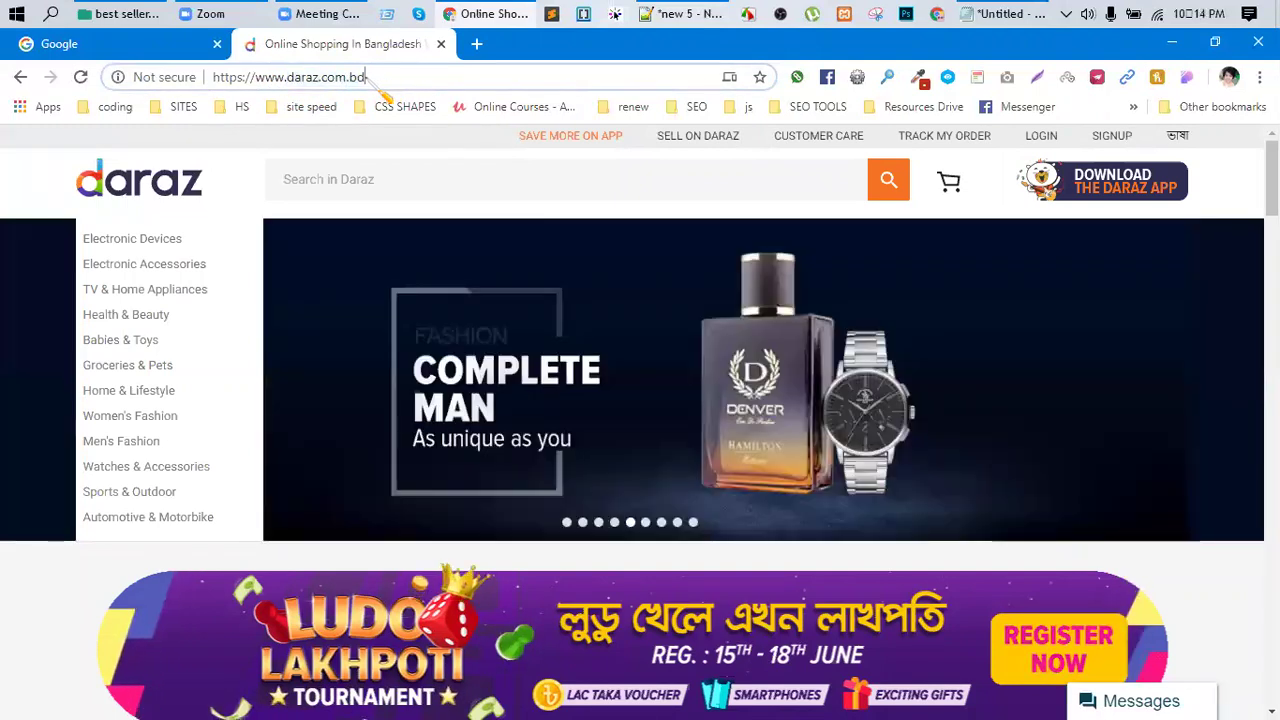
drag(367, 79, 216, 80)
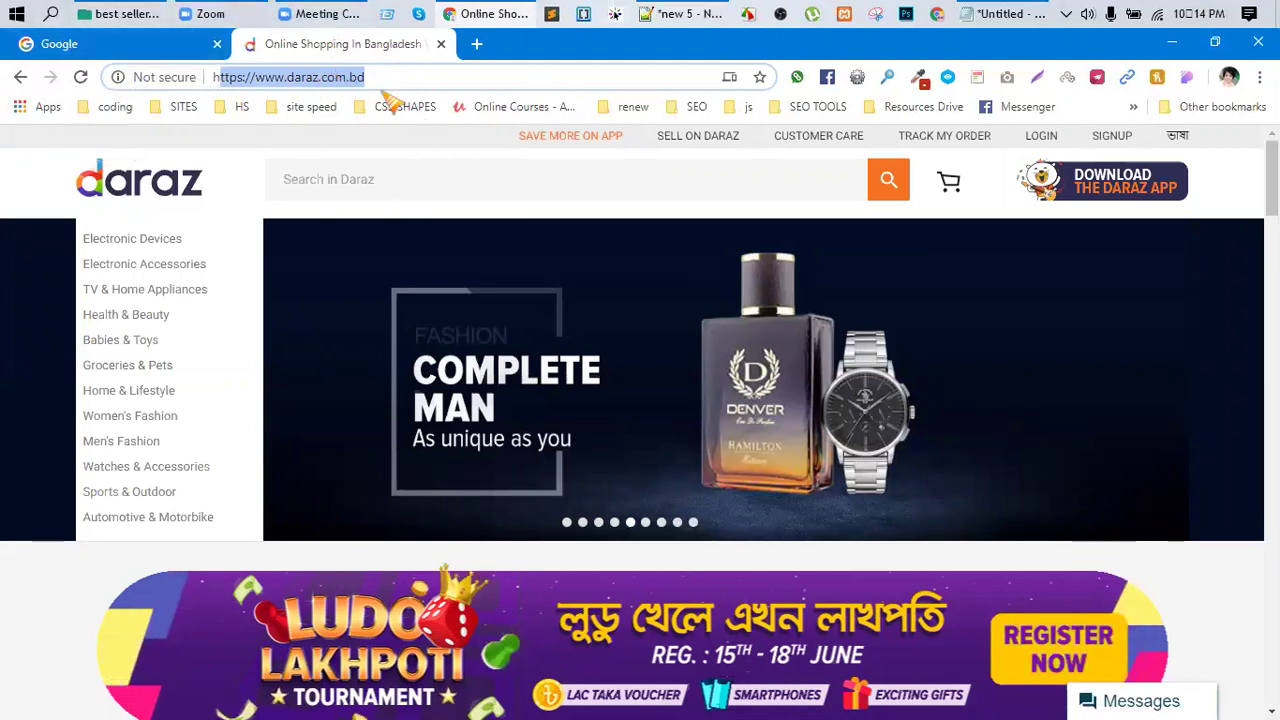
scroll(458, 449, down, 4)
scroll(458, 449, down, 20)
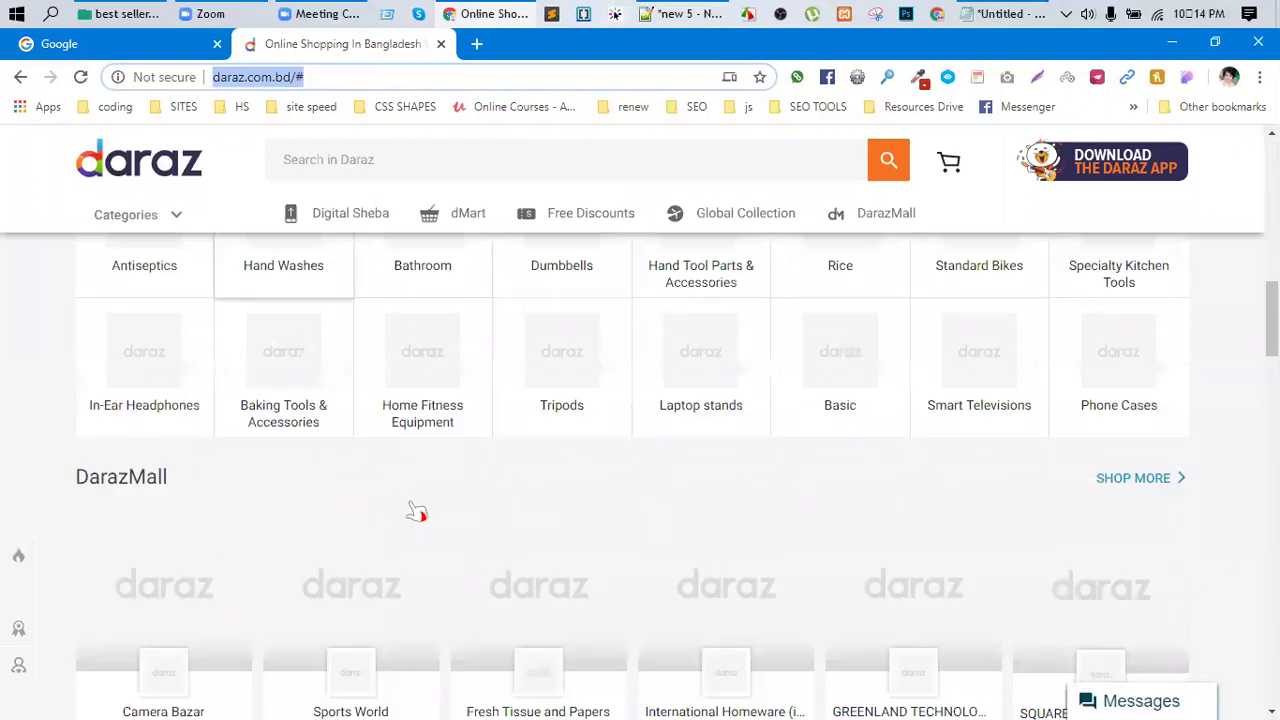
scroll(732, 465, up, 20)
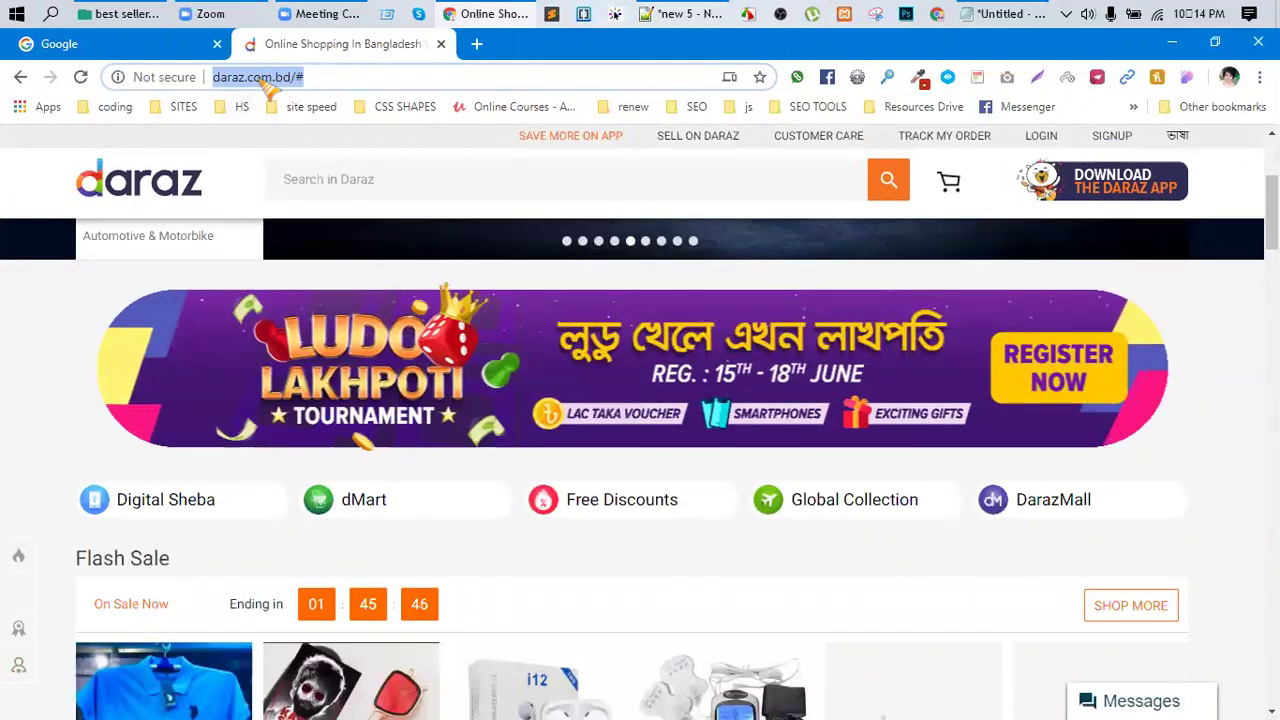
click(345, 82)
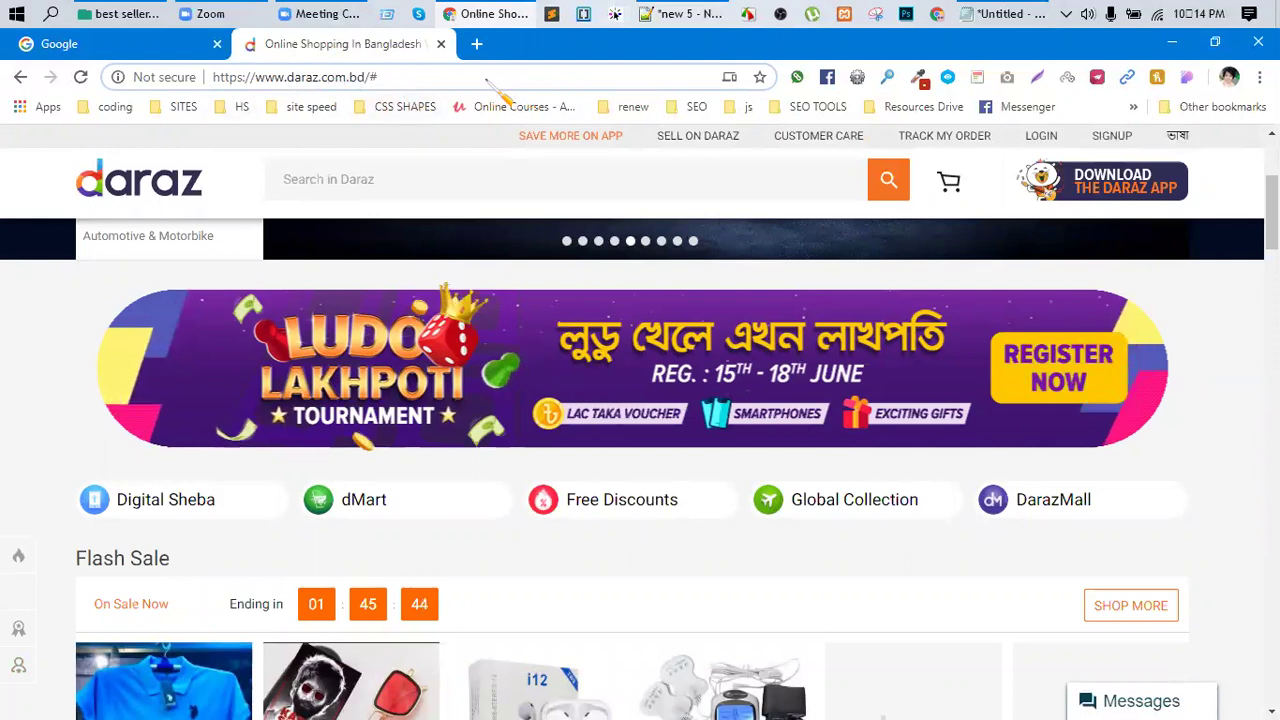
key(ctrl+a)
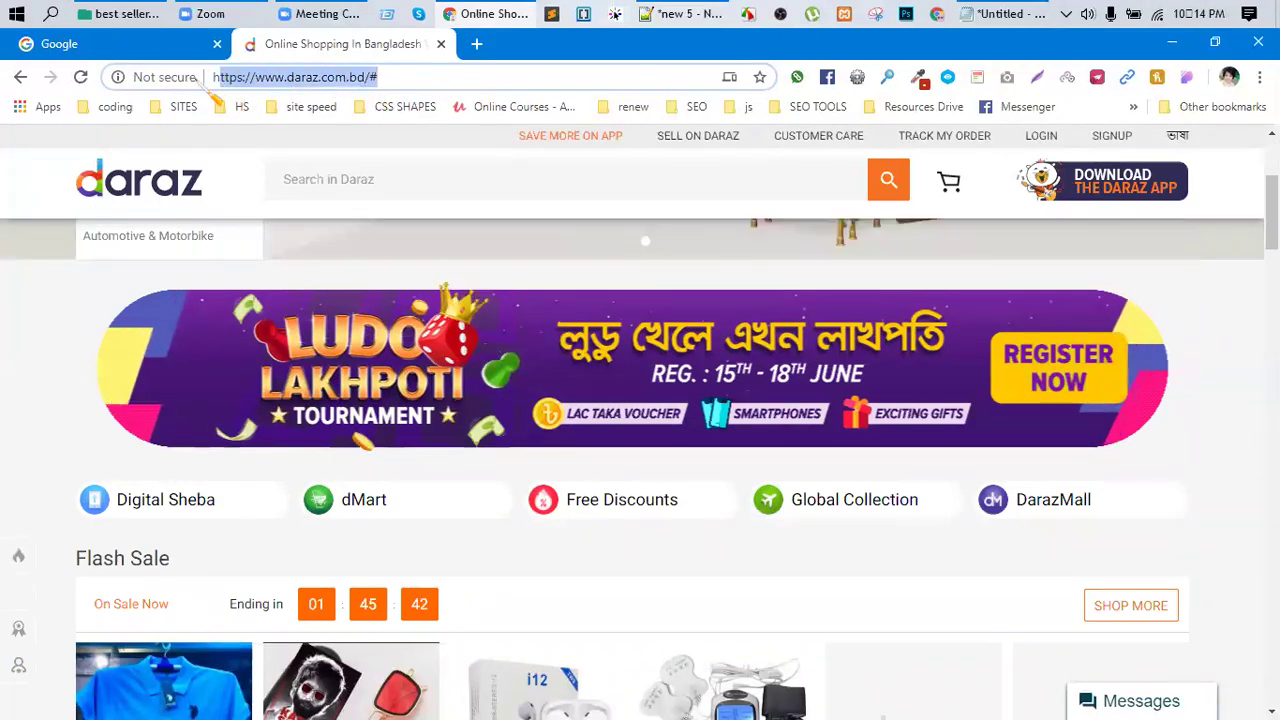
scroll(12, 450, up, 3)
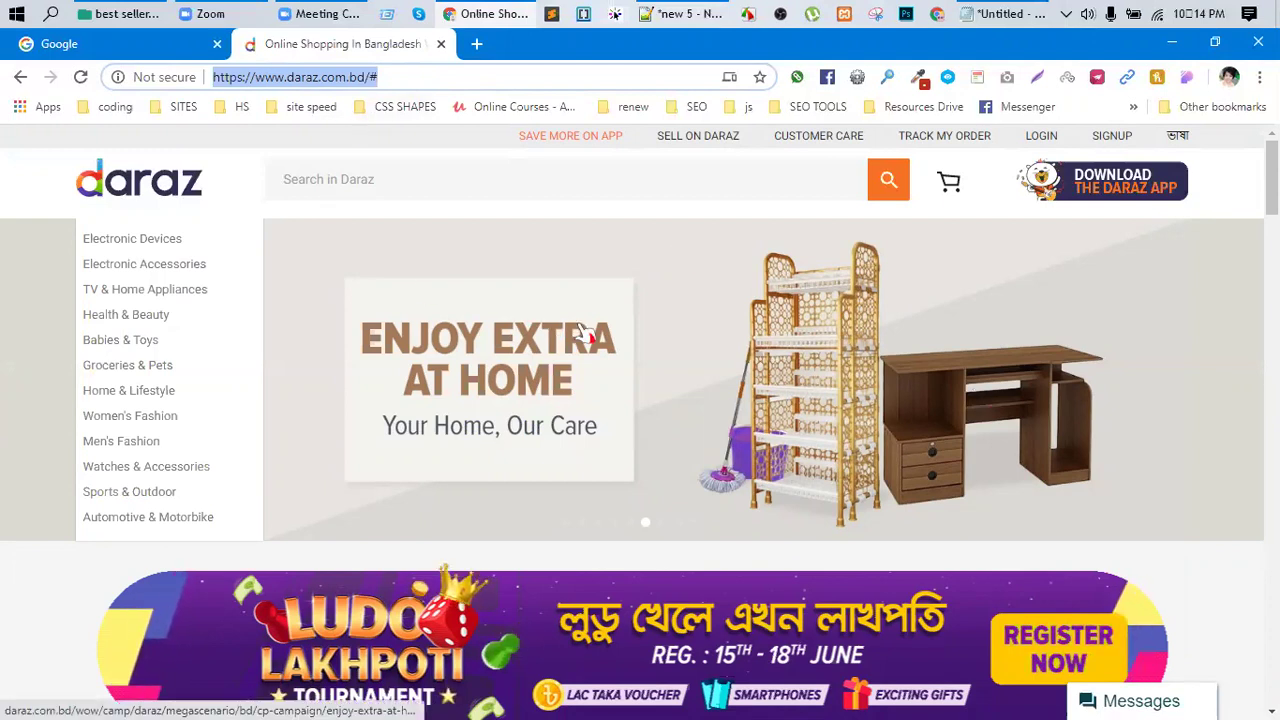
scroll(600, 400, down, 2)
scroll(620, 488, up, 2)
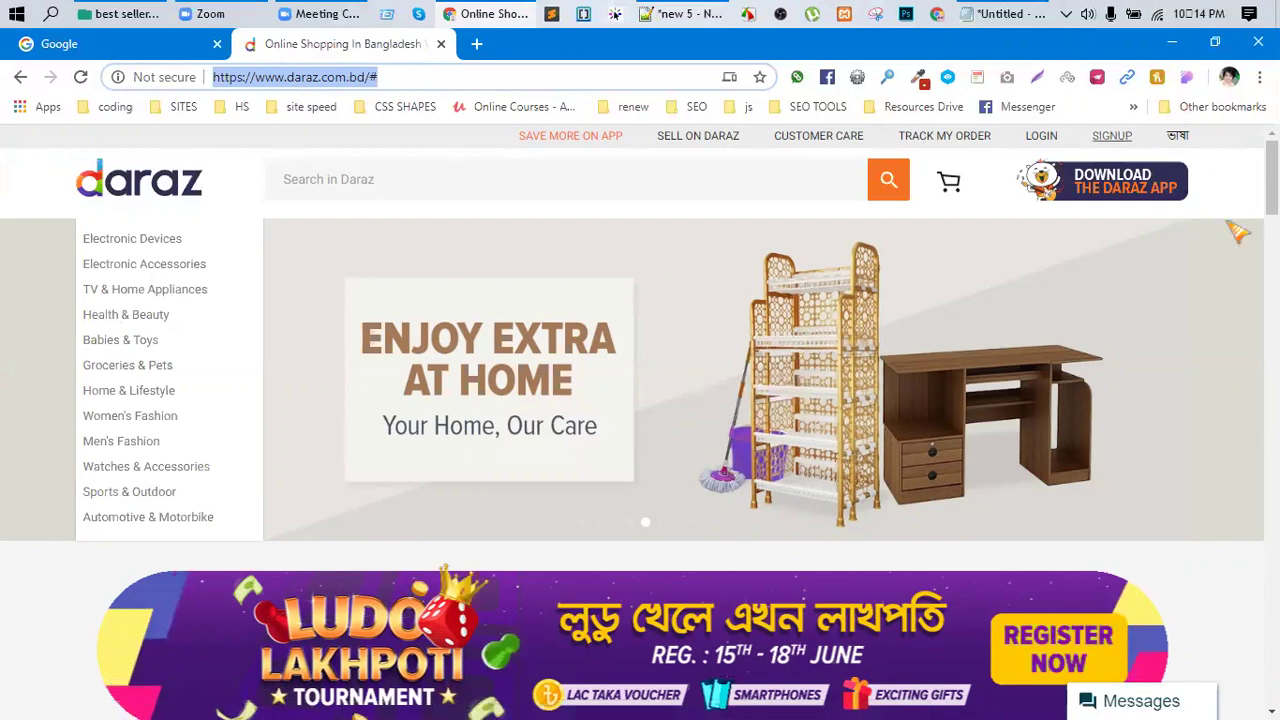
mouse_move(88, 346)
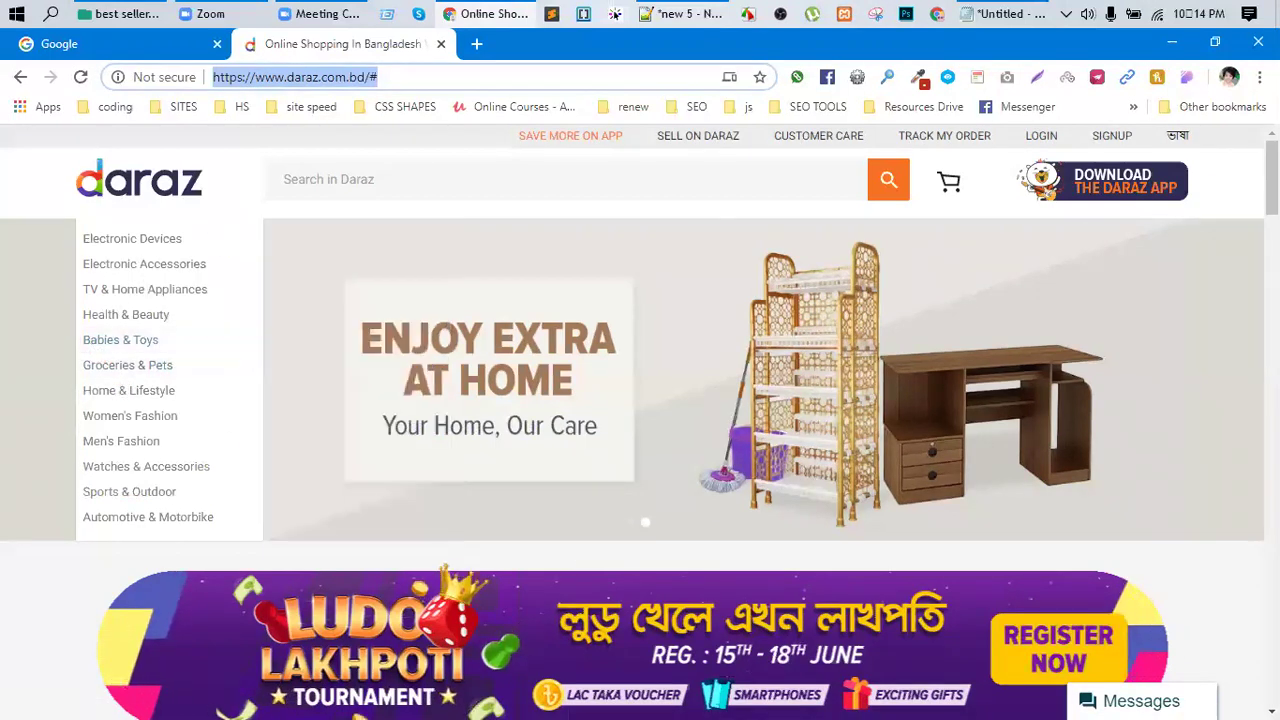